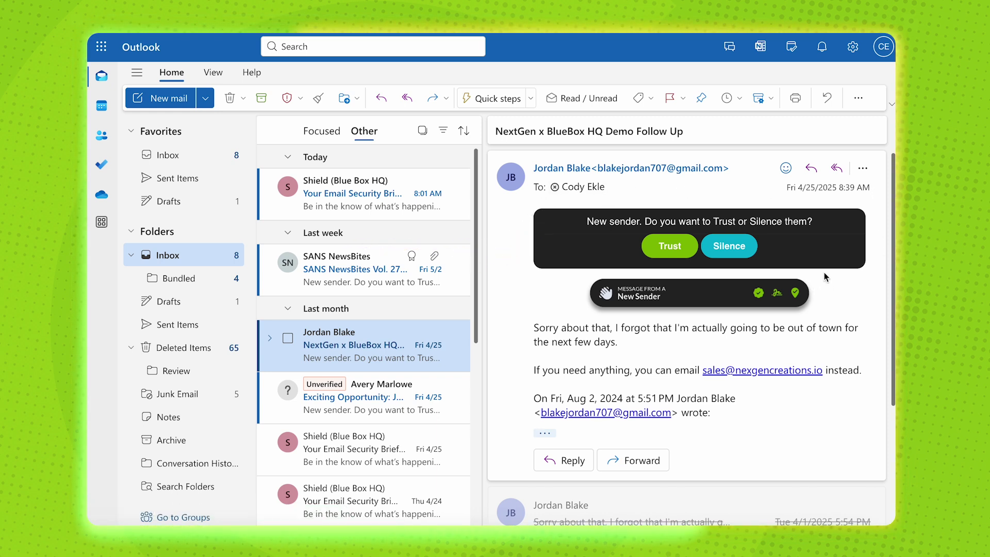
left_click(669, 246)
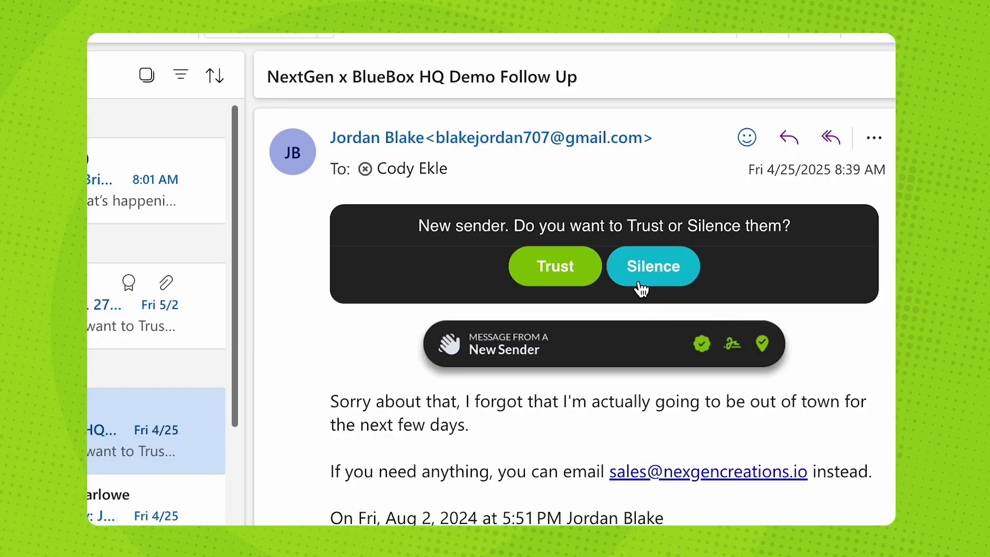
left_click(653, 266)
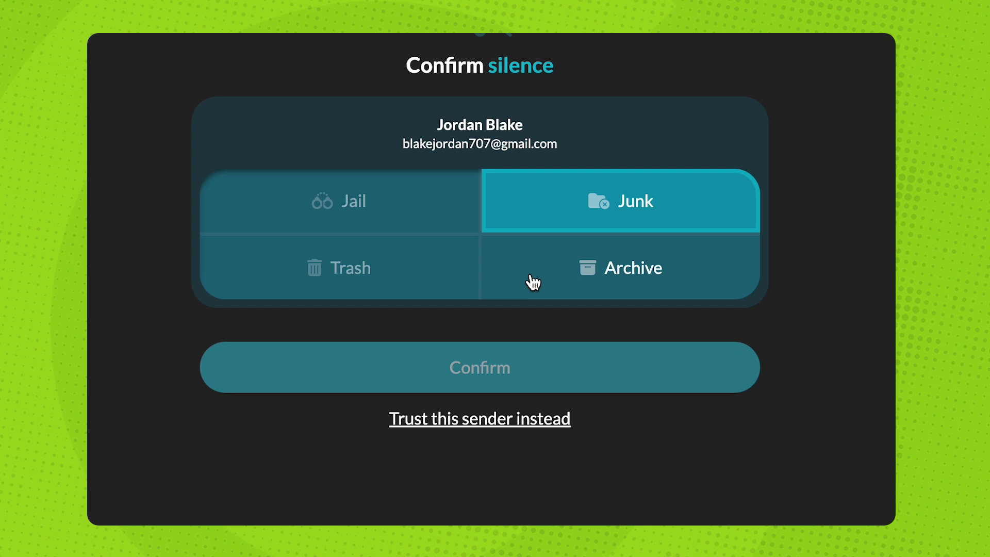
left_click(399, 214)
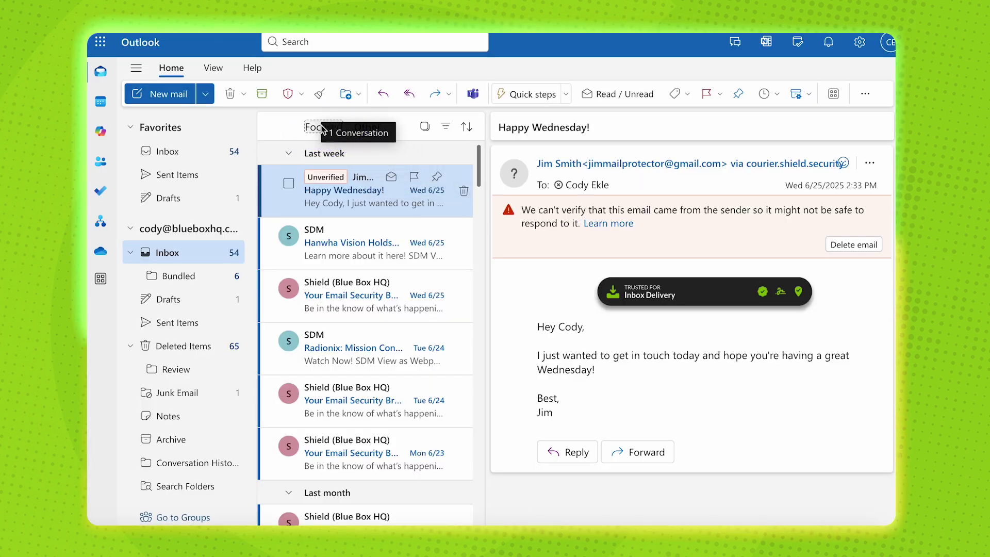
Step: Switch from the Inbox to the Junk Email folder in the folder pane
mouse_move(323, 128)
left_mouse_down()
mouse_move(392, 200)
mouse_move(218, 369)
left_mouse_up()
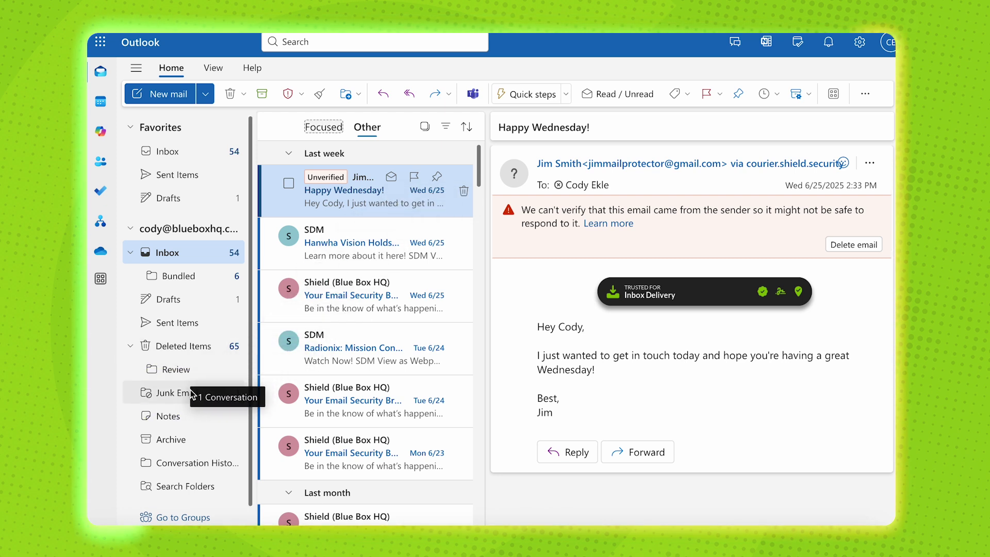
left_click_drag(219, 368, 263, 317)
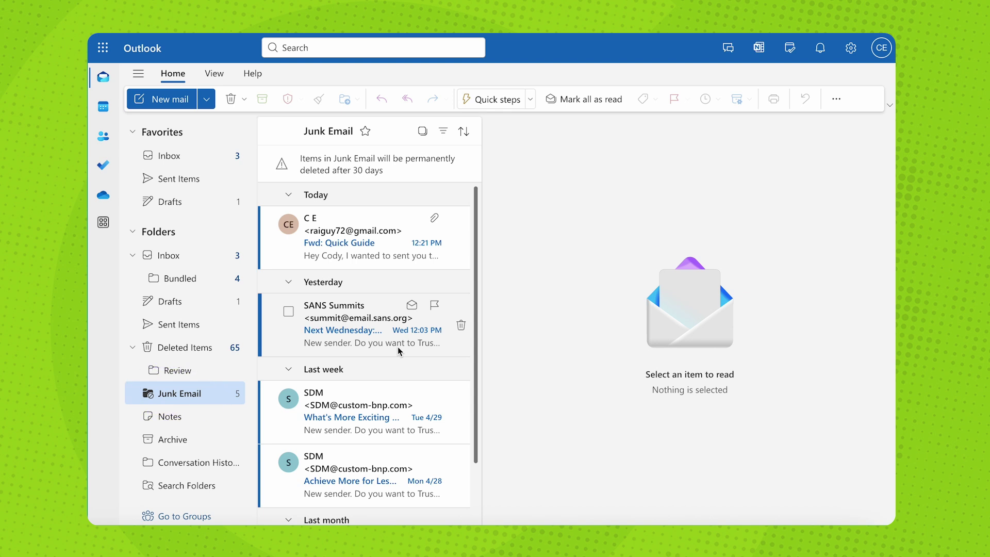
Step: Move the SANS Summits email back to Inbox, delete the SDM email, and select Fwd: Quick Guide
left_click(399, 352)
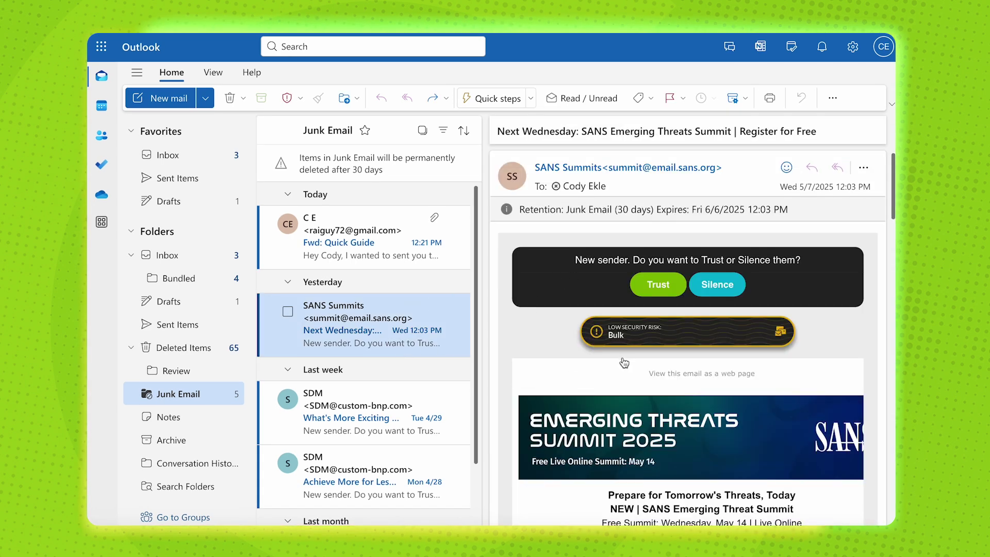
mouse_move(589, 381)
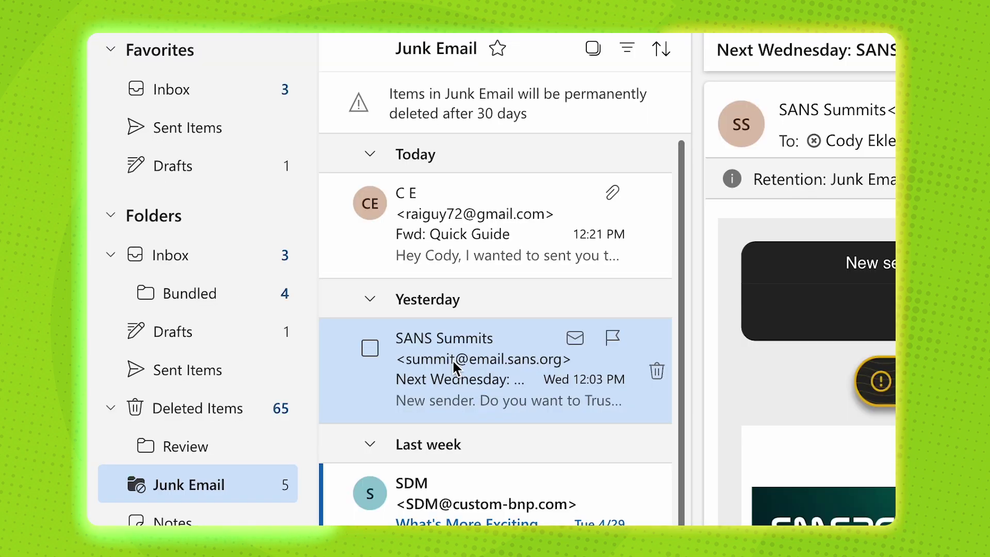
left_click_drag(305, 317, 215, 264)
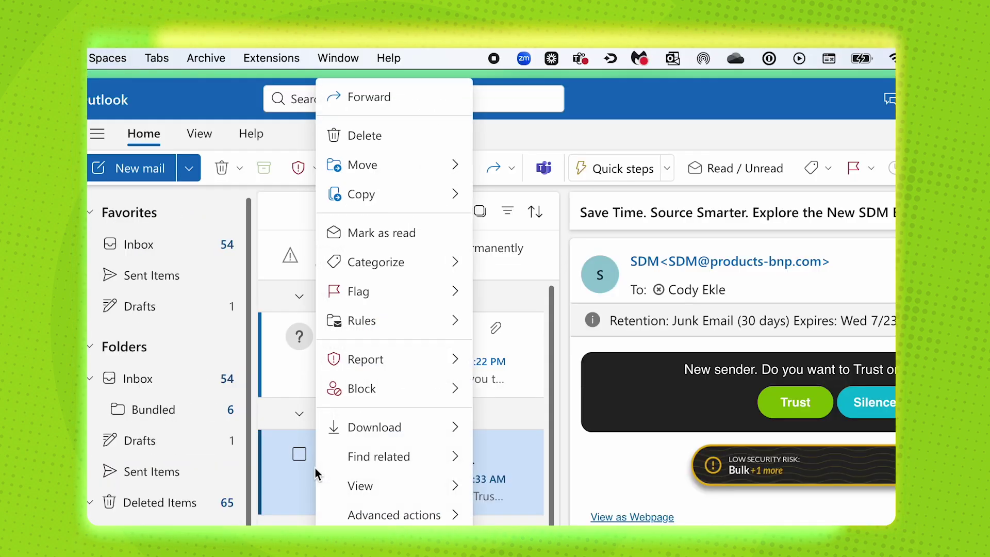
left_click(393, 142)
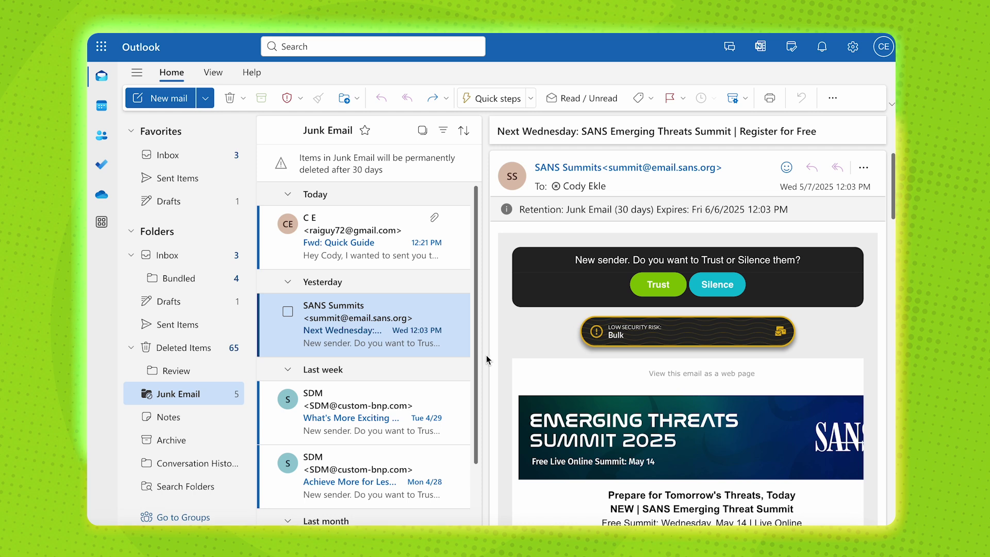
left_click(419, 259)
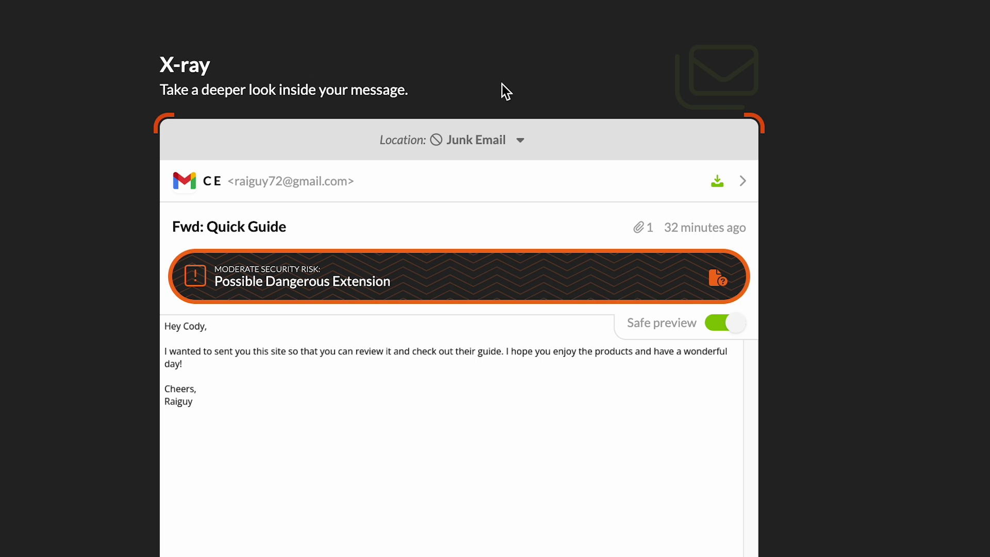
Step: Review the Fwd: Quick Guide X-ray insights, reading and dismissing the Dangerous file type explanation
left_click_drag(265, 354, 331, 414)
scroll(441, 438, "down", 3)
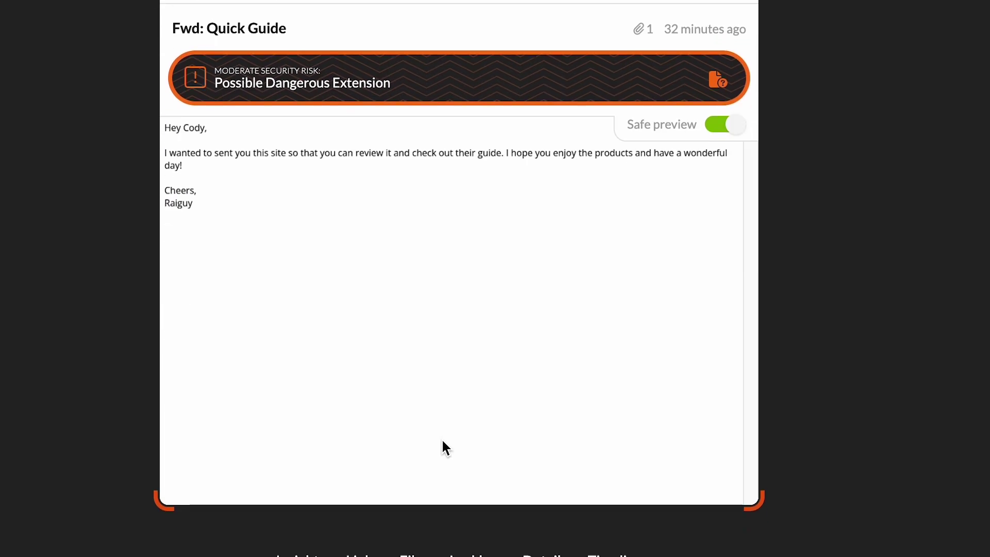
scroll(442, 439, "down", 4)
scroll(442, 440, "down", 3)
scroll(442, 441, "down", 3)
scroll(442, 440, "down", 2)
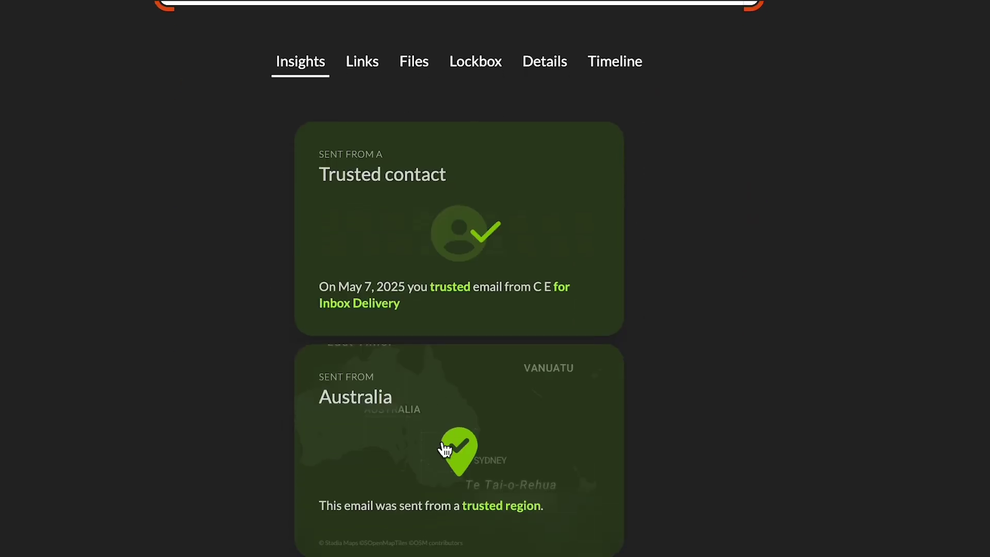
scroll(442, 440, "down", 3)
scroll(542, 371, "down", 3)
scroll(686, 304, "down", 2)
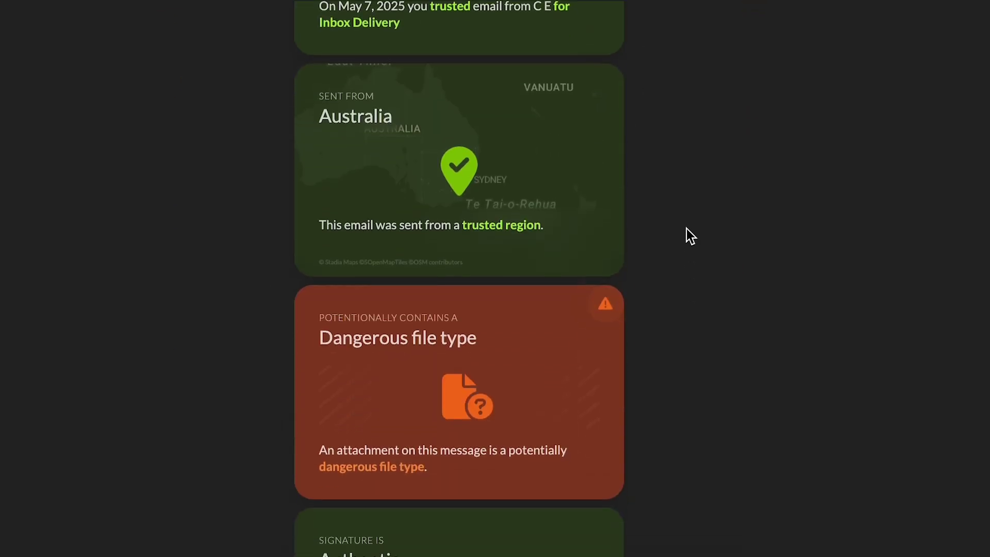
left_click(516, 380)
left_click(364, 357)
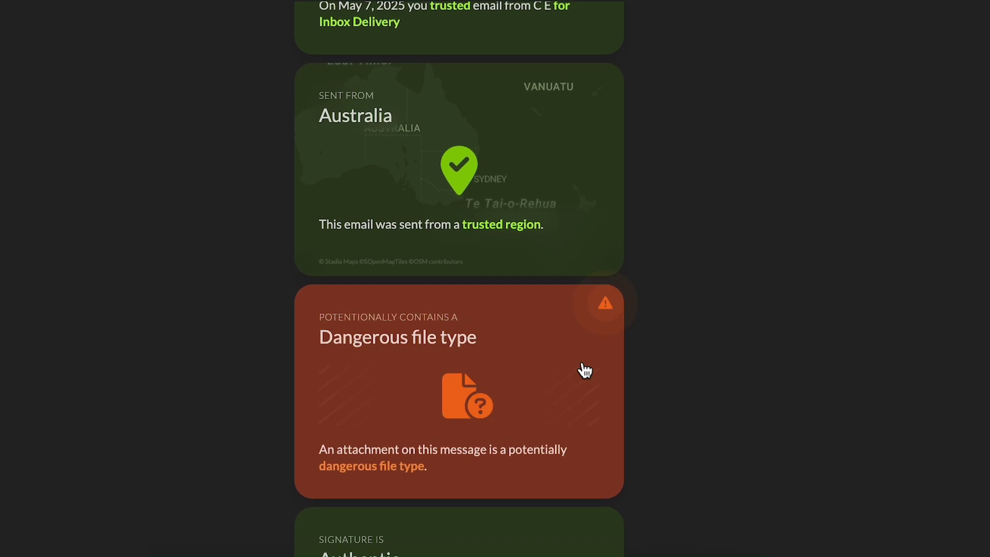
scroll(691, 305, "up", 2)
scroll(690, 304, "up", 4)
scroll(445, 445, "up", 1)
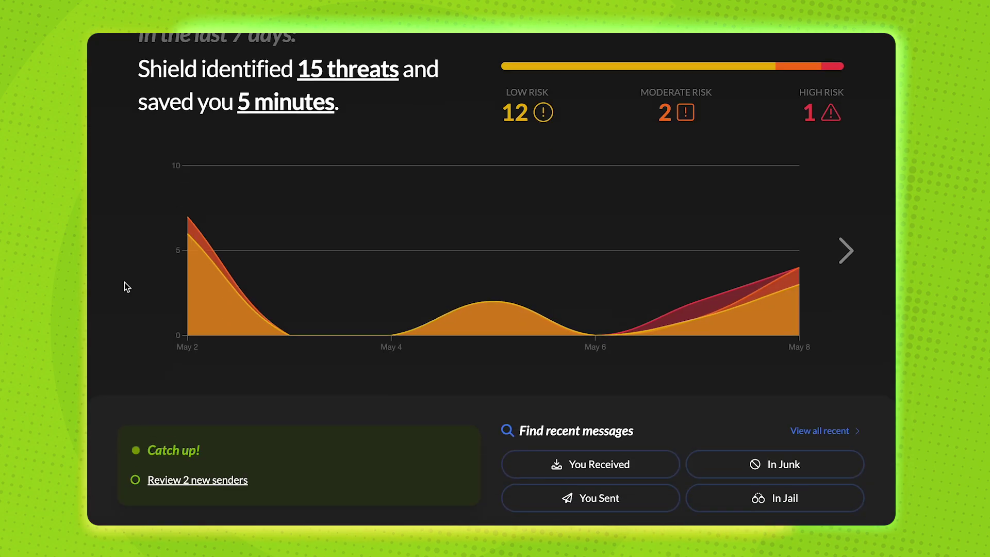
scroll(125, 282, "down", 5)
scroll(125, 282, "down", 3)
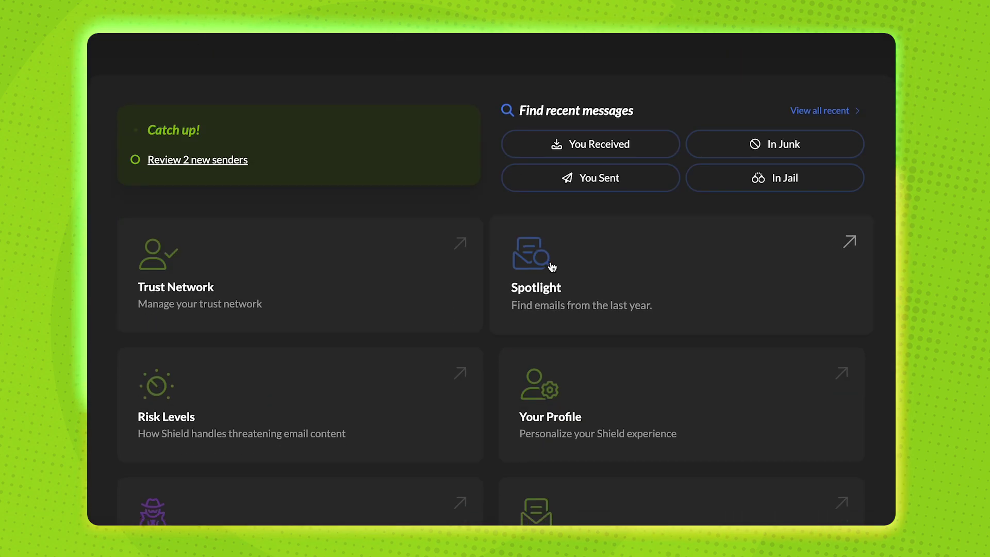
Step: From Spotlight, list Trusted in Jail messages and open the jailed Johns Hopkins spam email
left_click(577, 269)
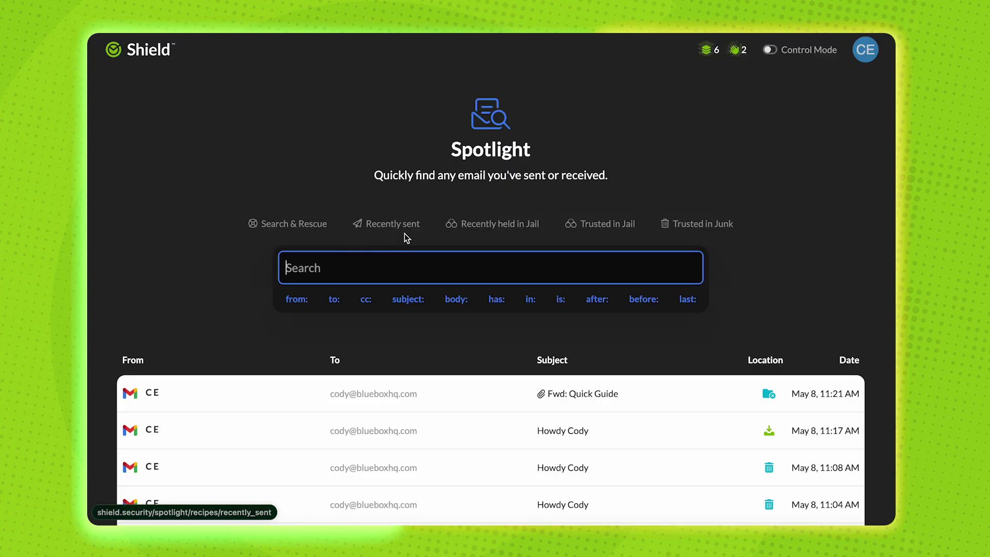
left_click(606, 224)
scroll(136, 311, "down", 1)
scroll(136, 311, "down", 1)
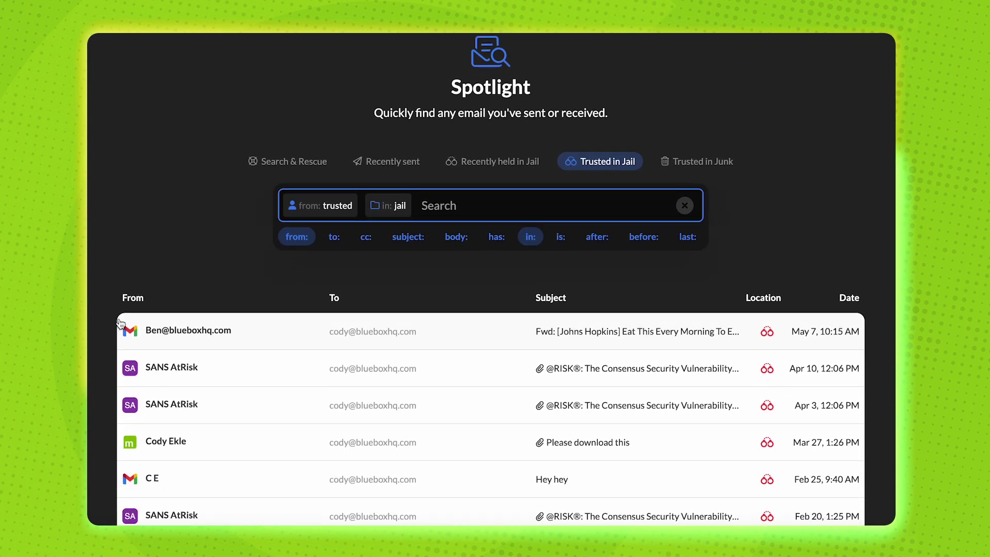
scroll(116, 322, "down", 2)
scroll(112, 323, "down", 2)
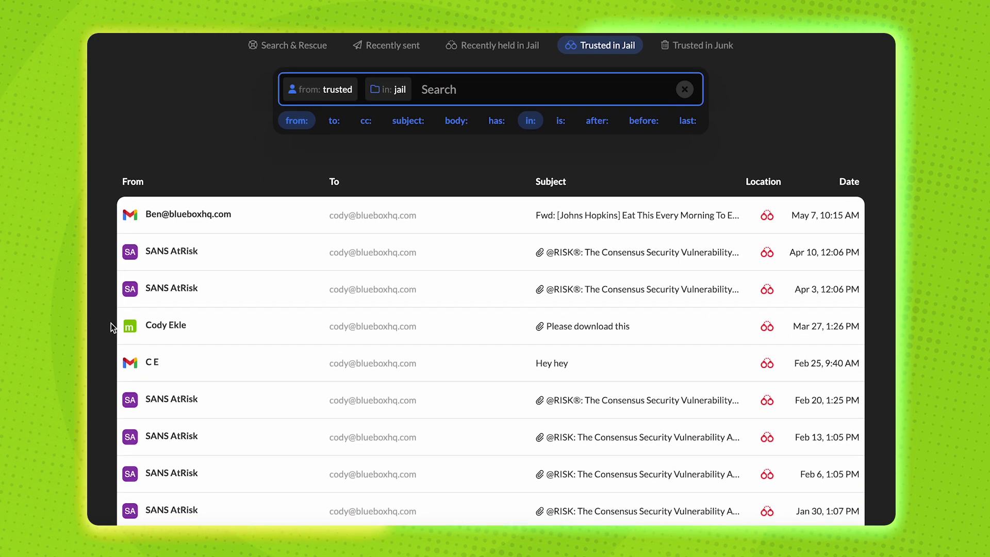
left_click(231, 224)
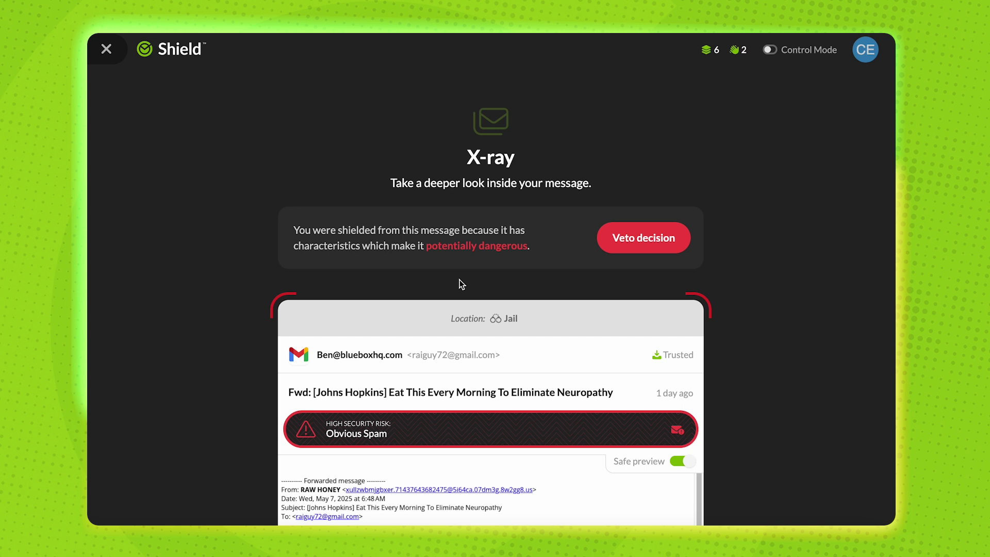